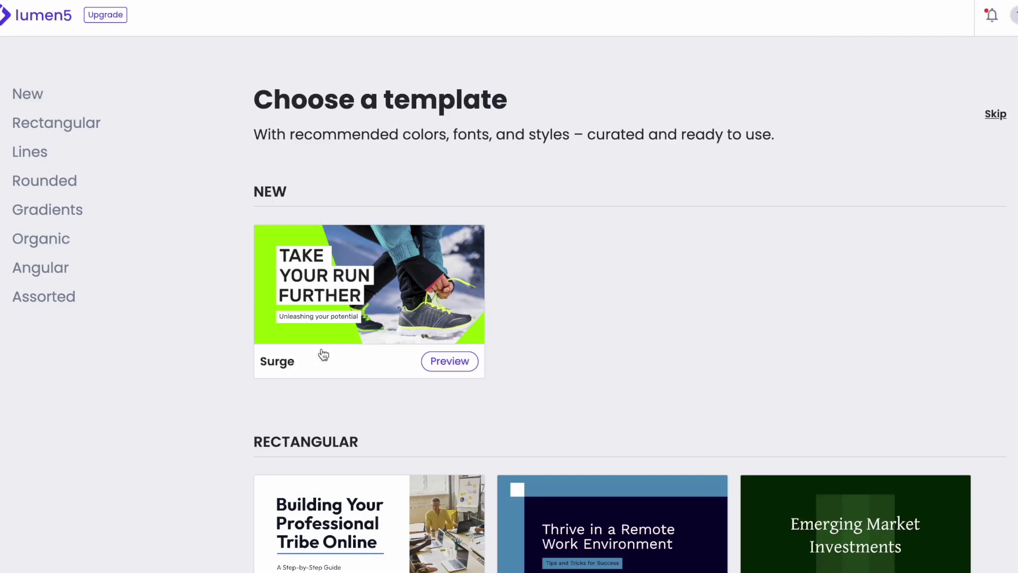
- Preview the Surge template and use it in 16:9 format
{"action": "left_click", "coordinate": [448, 366]}
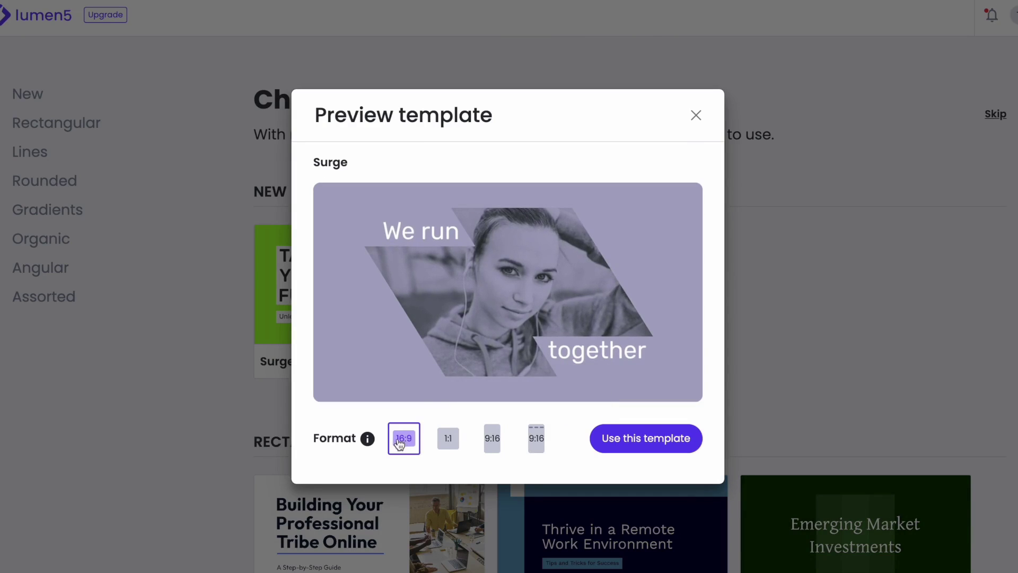
{"action": "left_click", "coordinate": [626, 448]}
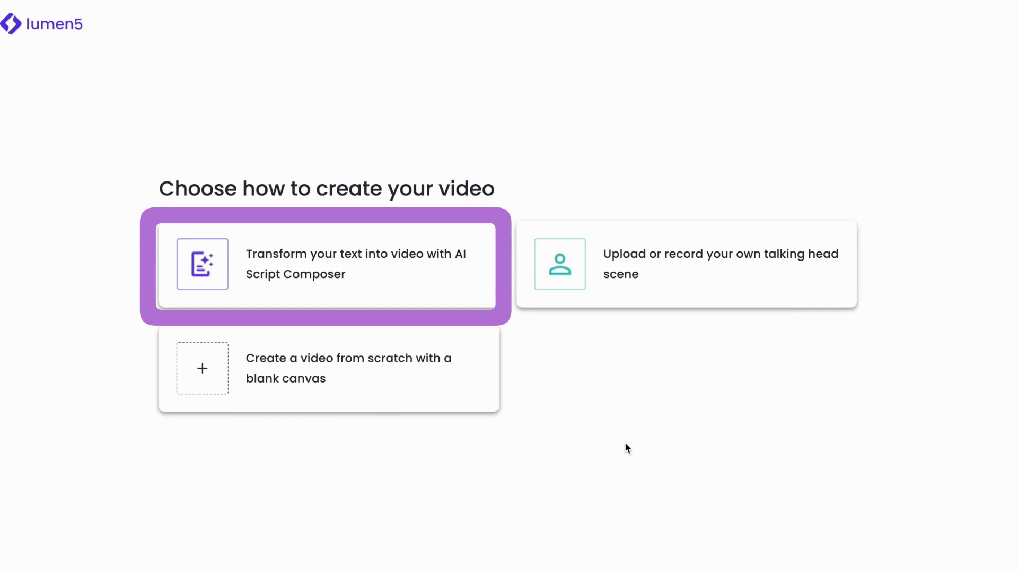
- Paste the productivity article into AI Script Composer and generate script ideas with AI
{"action": "left_click", "coordinate": [369, 288]}
{"action": "left_click", "coordinate": [362, 218]}
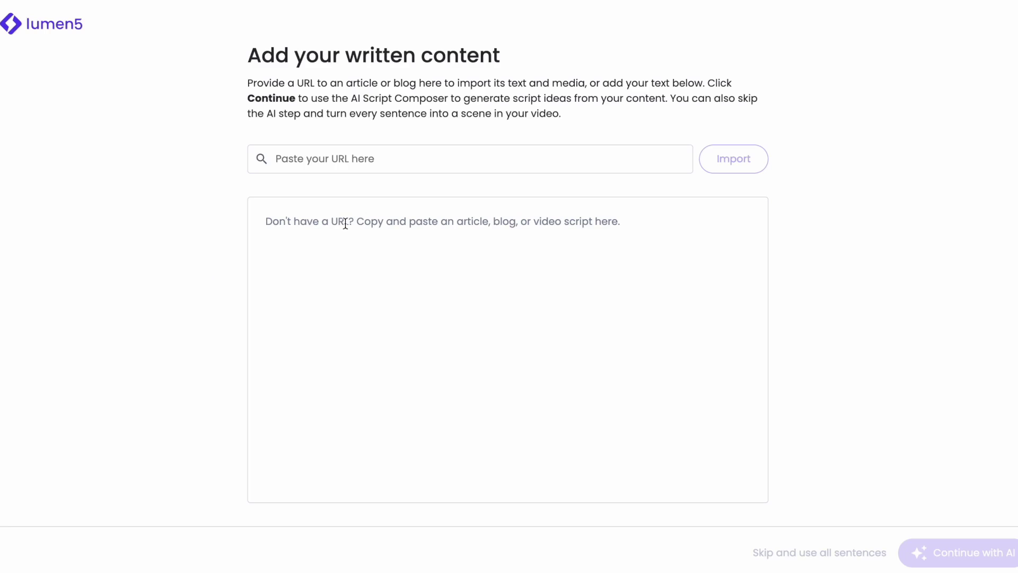
{"action": "type", "text": "Time is precious, and it's time to take control! Follow these 5 steps to avoid wasting time and boost productivity:  1. Prioritize and plan: Identify important tasks, create a to-do list, and allocate specific time slots for each. 2. Set realistic goals and deadlines: Break tasks into manageable chunks and assign reasonable timeframes. 3. Avoid procrastination: Use techniques like the Pomodoro Technique which involves working for a set amount of time (like 25 minutes) and then taking a short 5-minute break. 4. Minimize distractions: Turn off notifications, find a quiet workspace, and use tools to block distracting websites or apps. 5. Delegate and say no: Delegate tasks when possible and learn to say no to requests that don't align with your priorities.  For more inspirational videos, like and subscribe."}
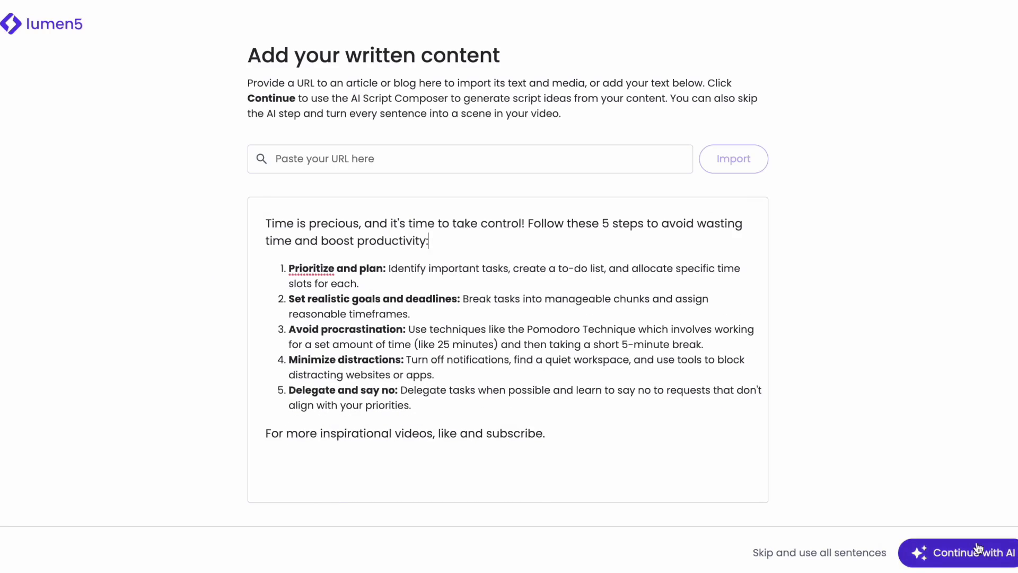
{"action": "left_click", "coordinate": [979, 547]}
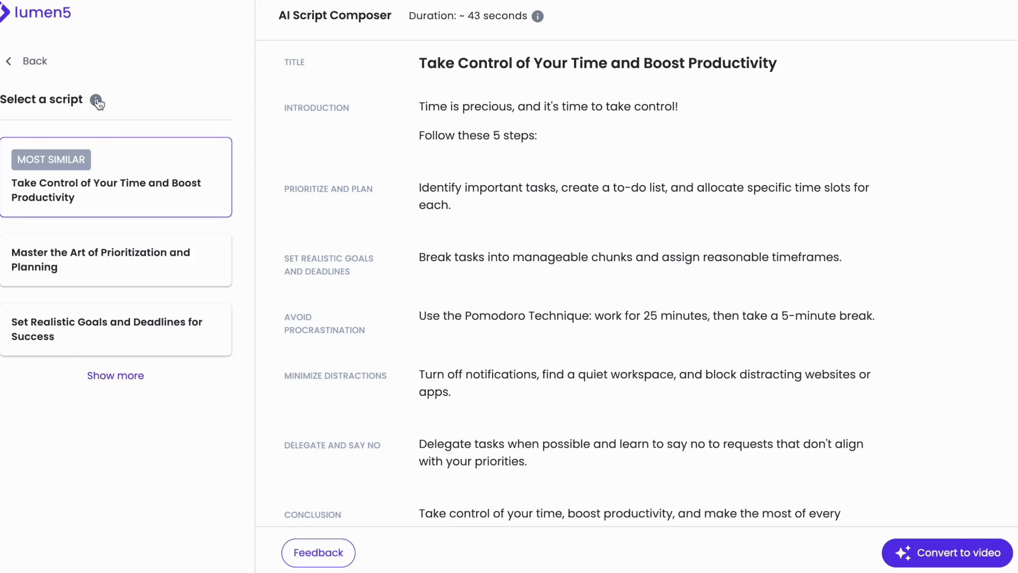
- Compare the suggested scripts and convert the chosen one into a video
{"action": "mouse_move", "coordinate": [98, 103]}
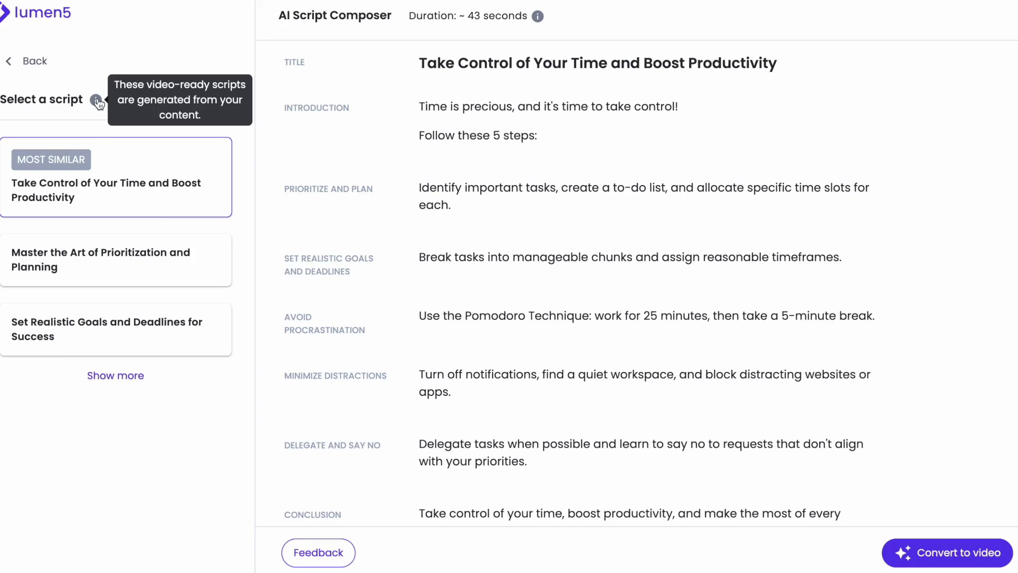
{"action": "left_click", "coordinate": [127, 258]}
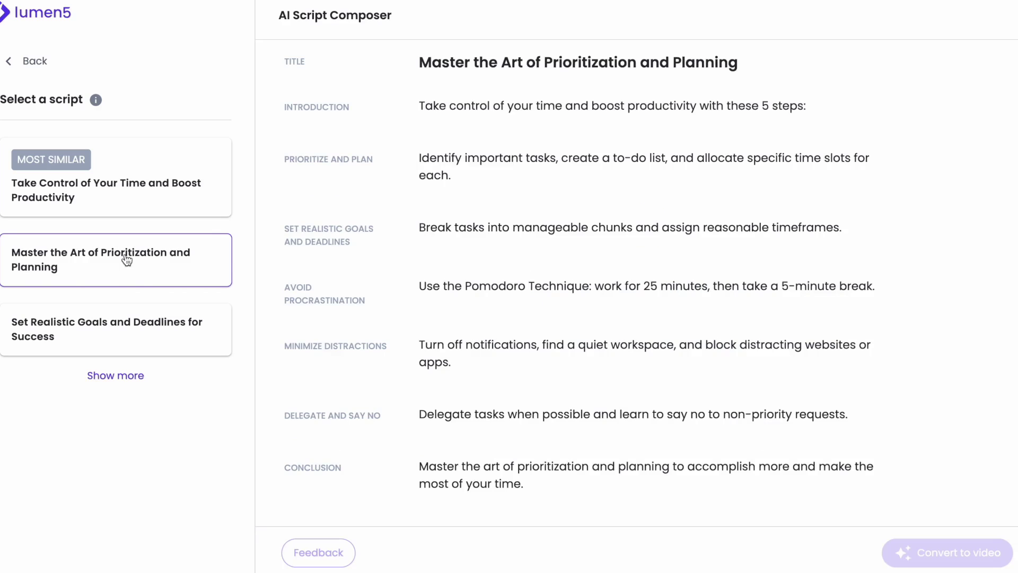
{"action": "left_click", "coordinate": [122, 184]}
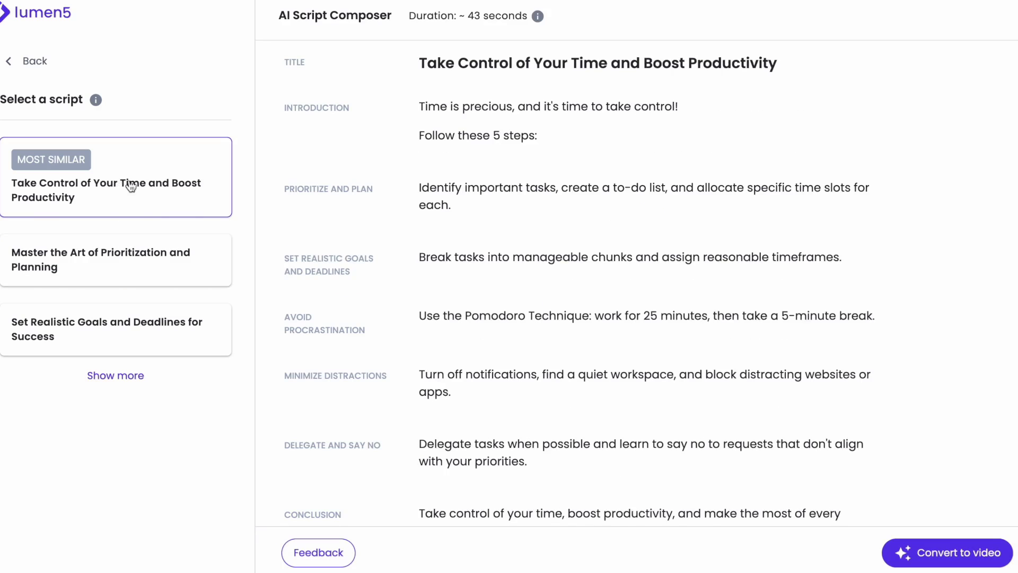
{"action": "left_click", "coordinate": [969, 551]}
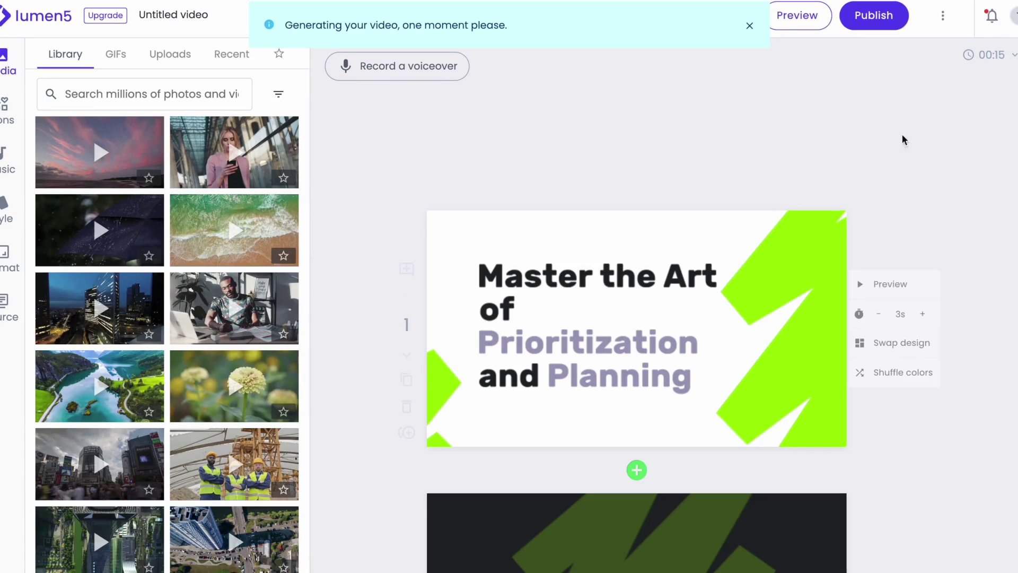
- Dismiss the notice, preview the draft, then make the pink sunset clip scene 1's background
{"action": "left_click", "coordinate": [751, 27]}
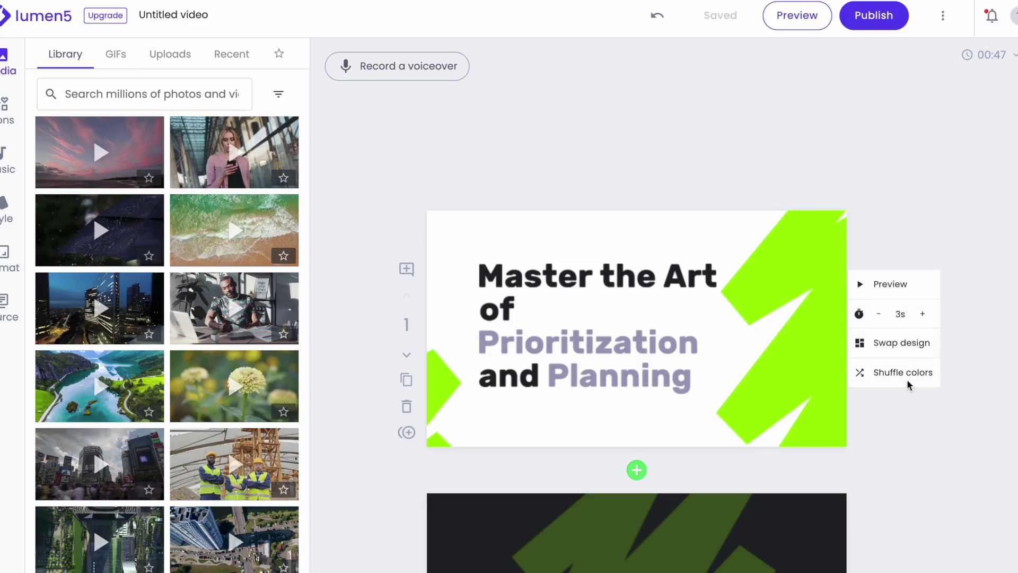
{"action": "left_click", "coordinate": [792, 20]}
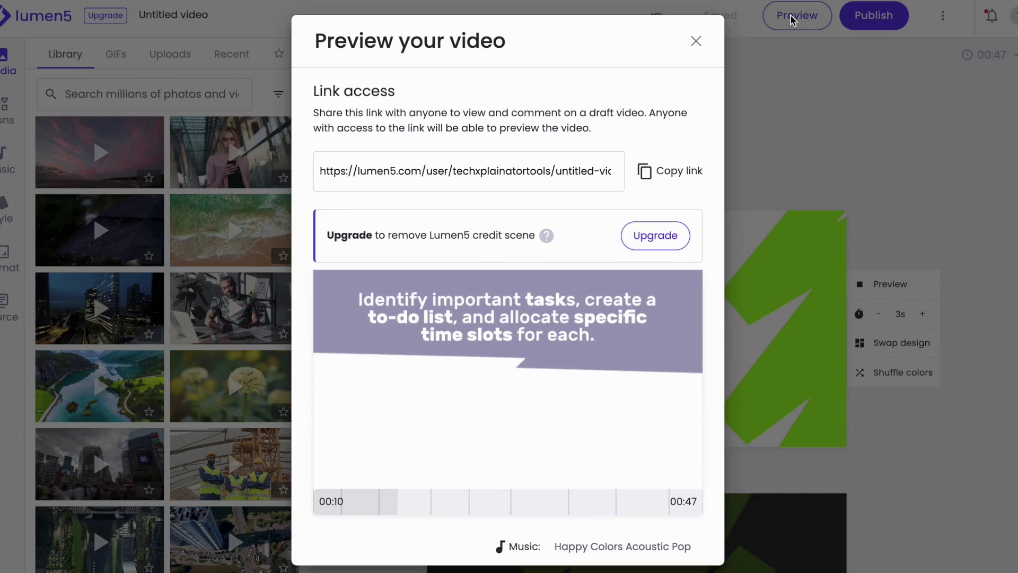
{"action": "left_click", "coordinate": [697, 41]}
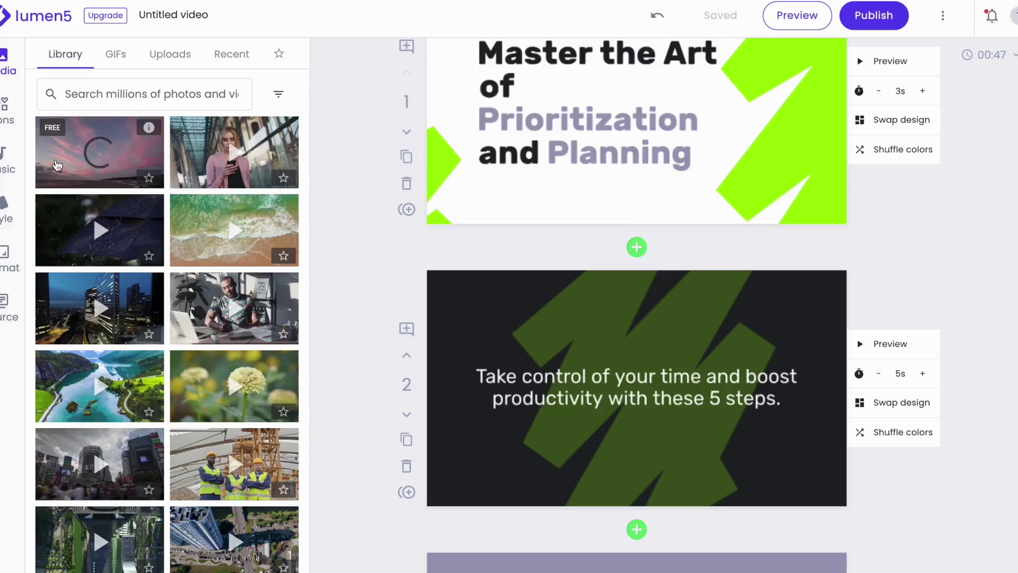
{"action": "left_click", "coordinate": [58, 165]}
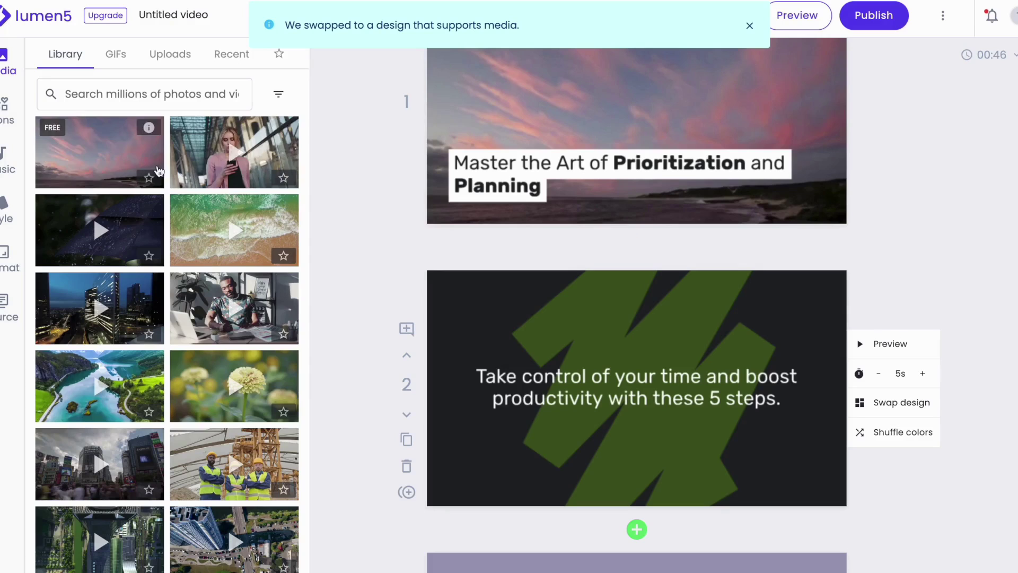
- Put the woman-with-phone clip on scene 2, then open and close the voiceover recorder
{"action": "left_click_drag", "start_coordinate": [209, 153], "coordinate": [521, 353]}
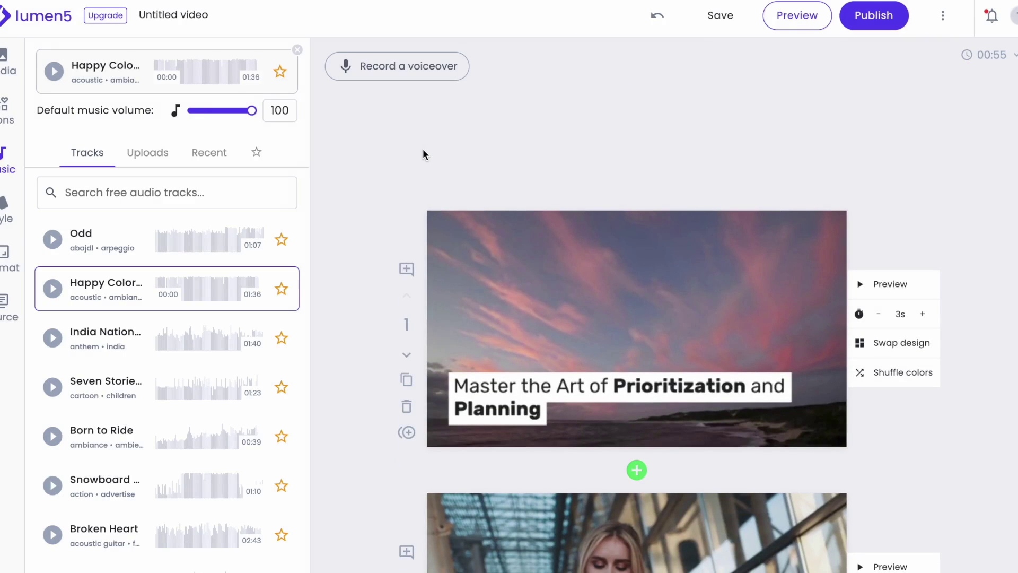
{"action": "left_click", "coordinate": [398, 64]}
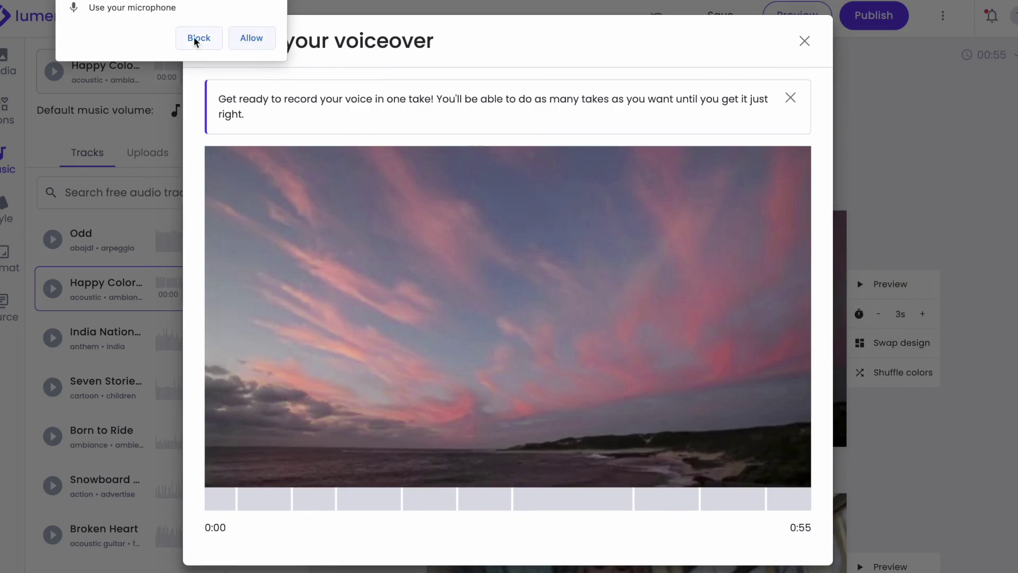
{"action": "left_click", "coordinate": [248, 38]}
{"action": "left_click", "coordinate": [805, 42]}
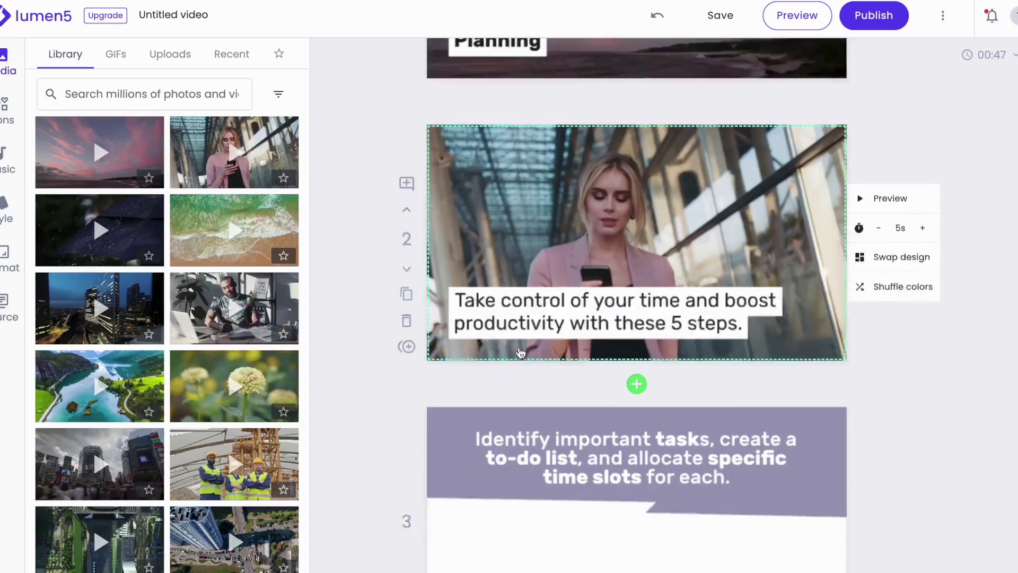
{"action": "scroll", "coordinate": [636, 319], "scroll_direction": "down", "scroll_amount": 2}
{"action": "left_click", "coordinate": [4, 108]}
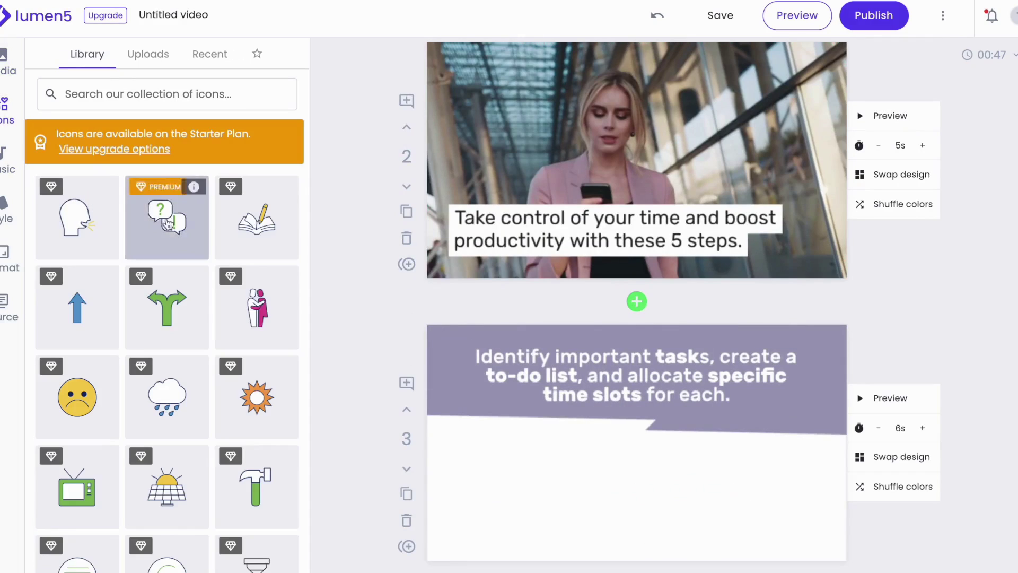
{"action": "left_click", "coordinate": [243, 426]}
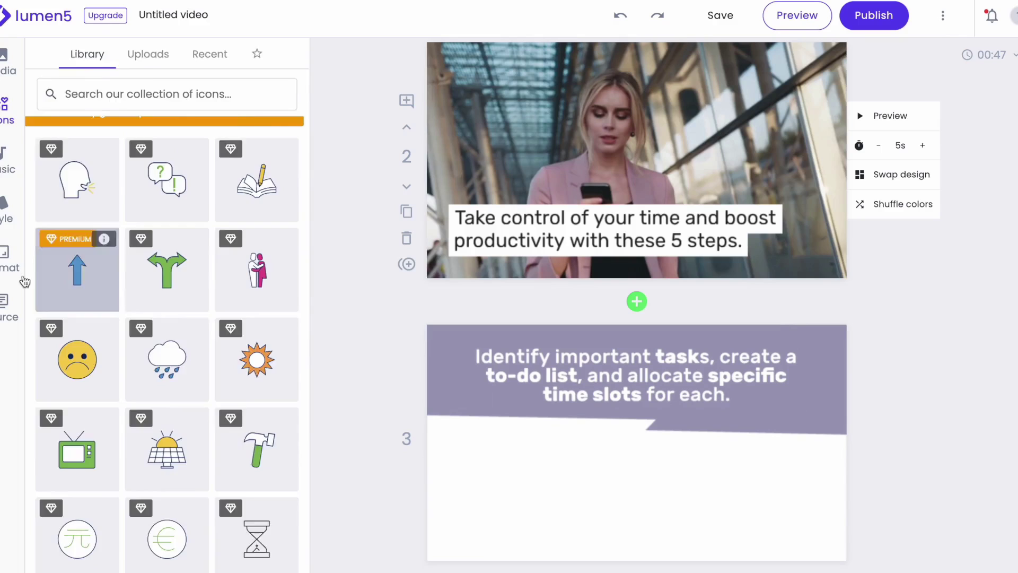
{"action": "left_click", "coordinate": [5, 159]}
{"action": "left_click", "coordinate": [148, 152]}
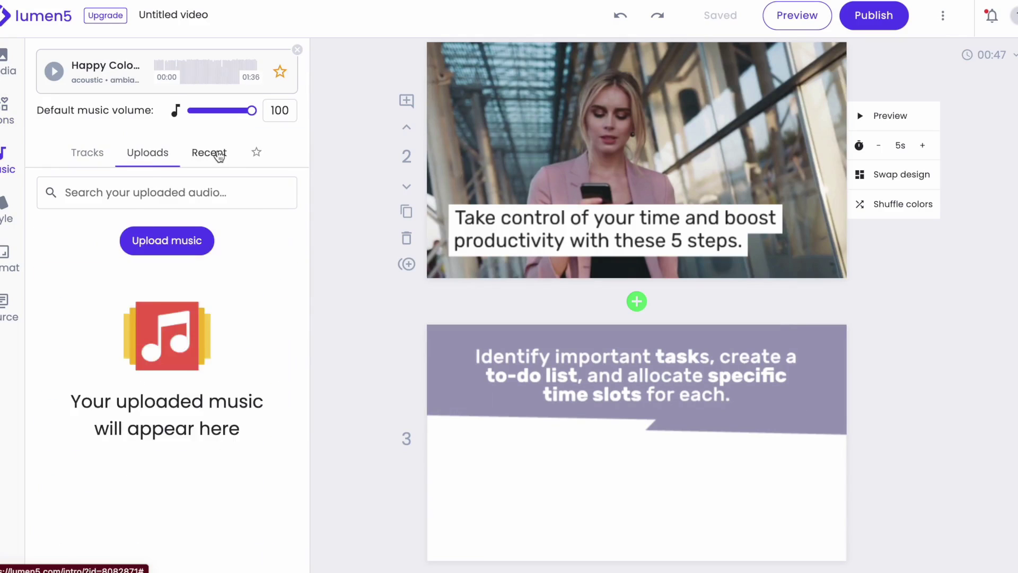
{"action": "left_click", "coordinate": [4, 207]}
{"action": "left_click", "coordinate": [5, 257]}
{"action": "left_click", "coordinate": [2, 313]}
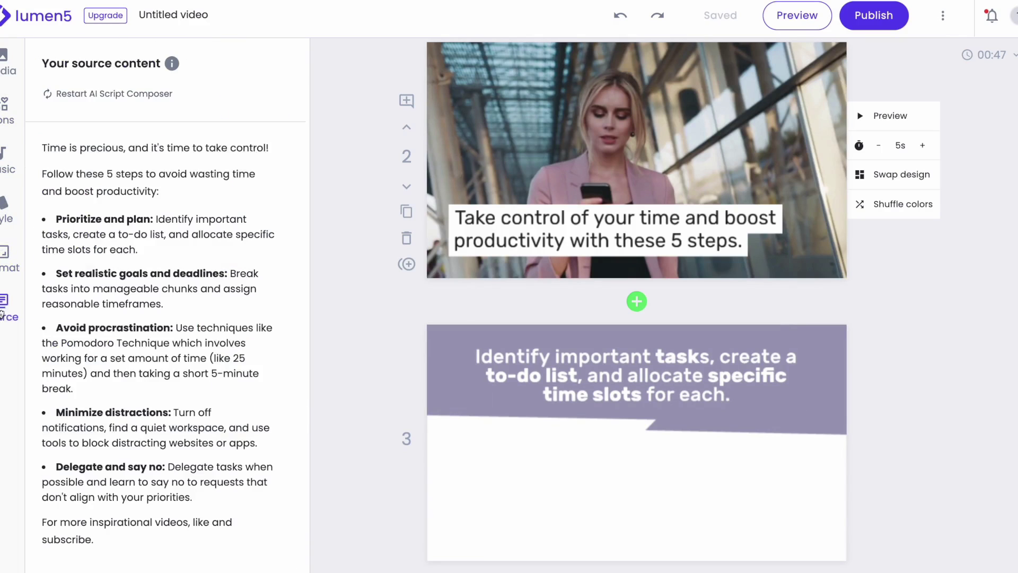
{"action": "double_click", "coordinate": [171, 174]}
{"action": "left_click", "coordinate": [118, 168]}
{"action": "left_click", "coordinate": [288, 183]}
{"action": "left_click", "coordinate": [4, 257]}
{"action": "left_click", "coordinate": [237, 276]}
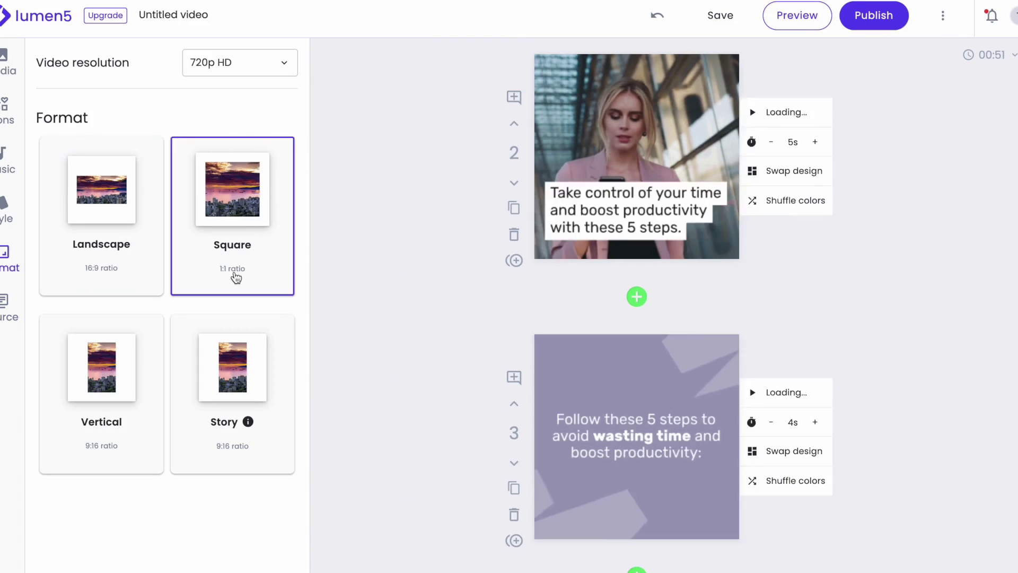
{"action": "left_click", "coordinate": [102, 392]}
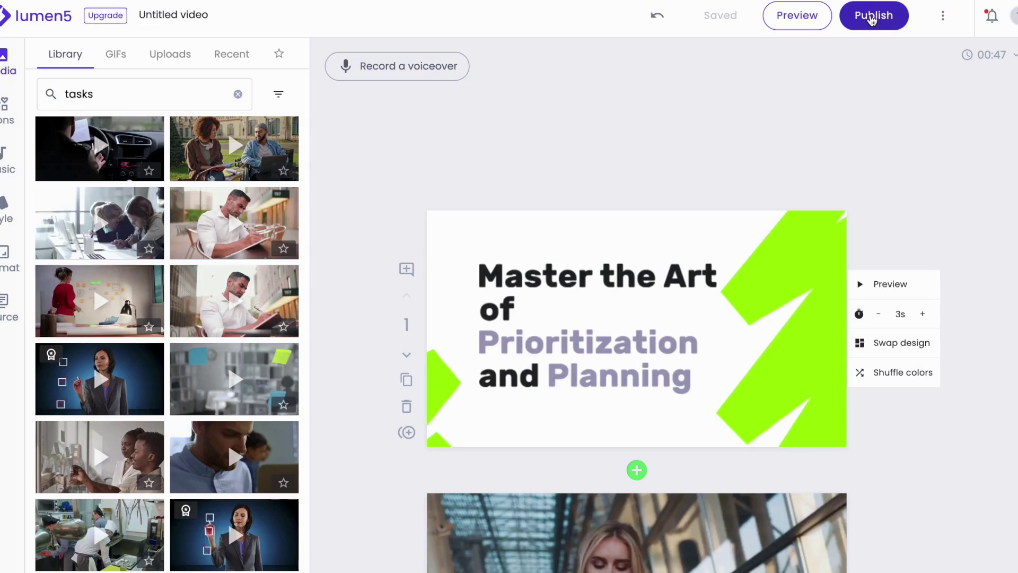
- Publish the video and leave the editor so Untitled_video.mp4 downloads
{"action": "left_click", "coordinate": [872, 16]}
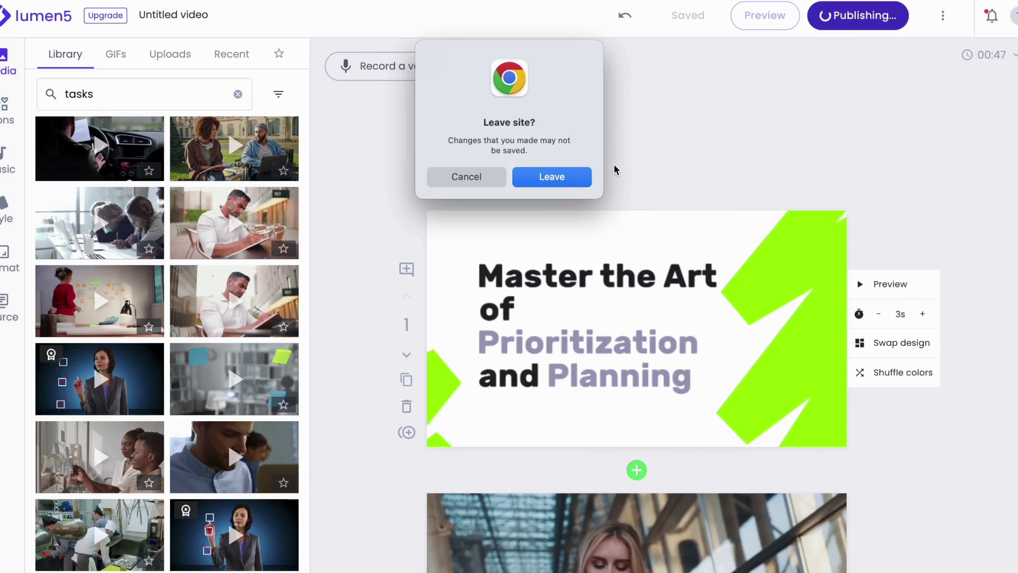
{"action": "left_click", "coordinate": [557, 177]}
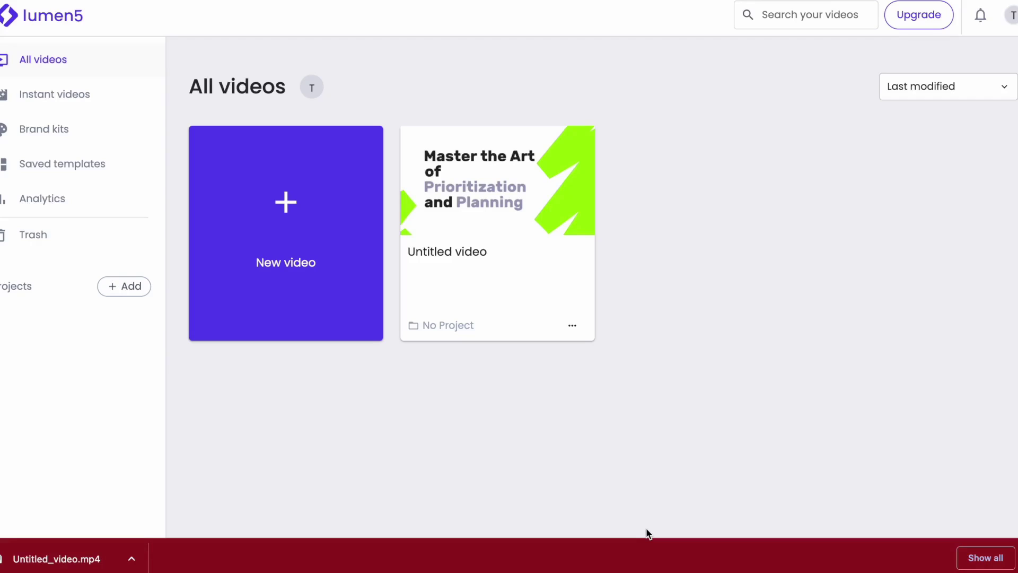
- Start a new video from the Origin template
{"action": "left_click", "coordinate": [281, 203]}
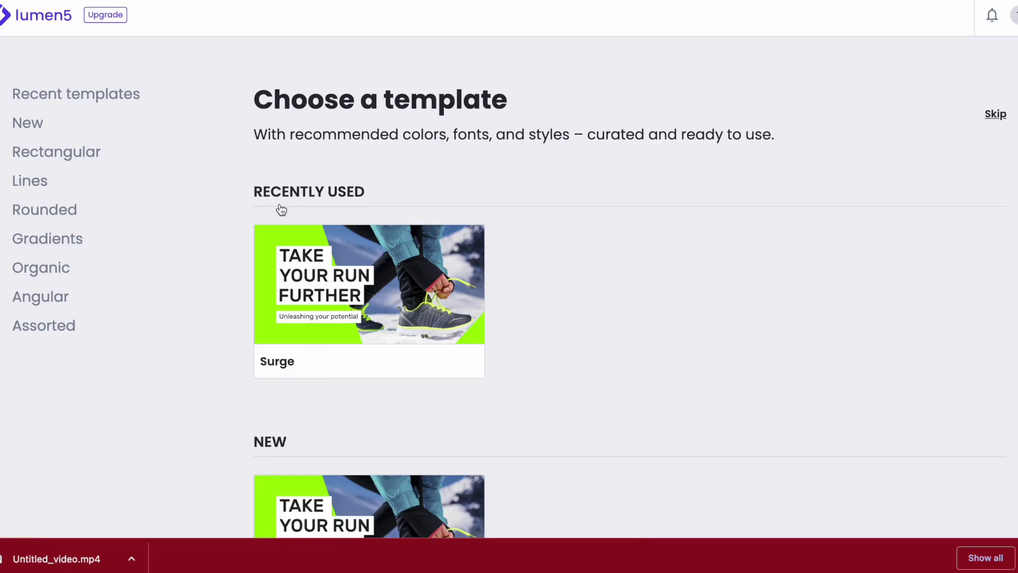
{"action": "scroll", "coordinate": [281, 210], "scroll_direction": "down", "scroll_amount": 3}
{"action": "scroll", "coordinate": [282, 210], "scroll_direction": "down", "scroll_amount": 20}
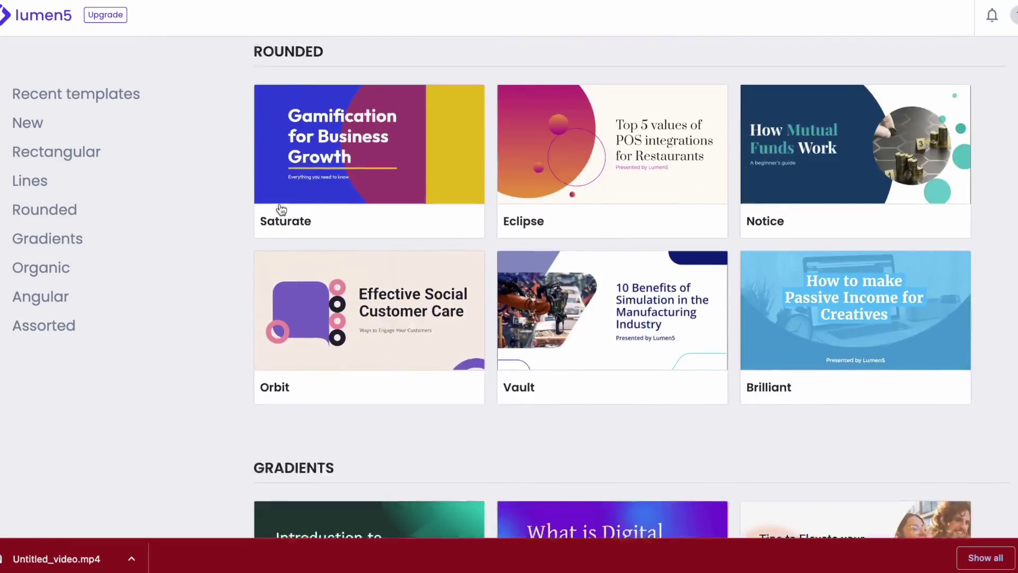
{"action": "scroll", "coordinate": [281, 210], "scroll_direction": "up", "scroll_amount": 20}
{"action": "scroll", "coordinate": [356, 258], "scroll_direction": "down", "scroll_amount": 8}
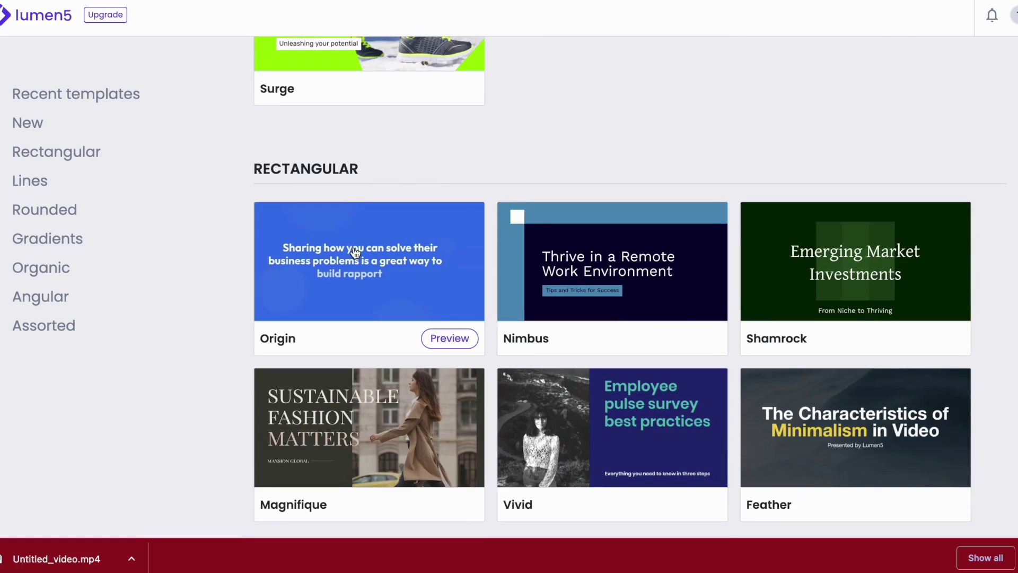
{"action": "left_click", "coordinate": [355, 259]}
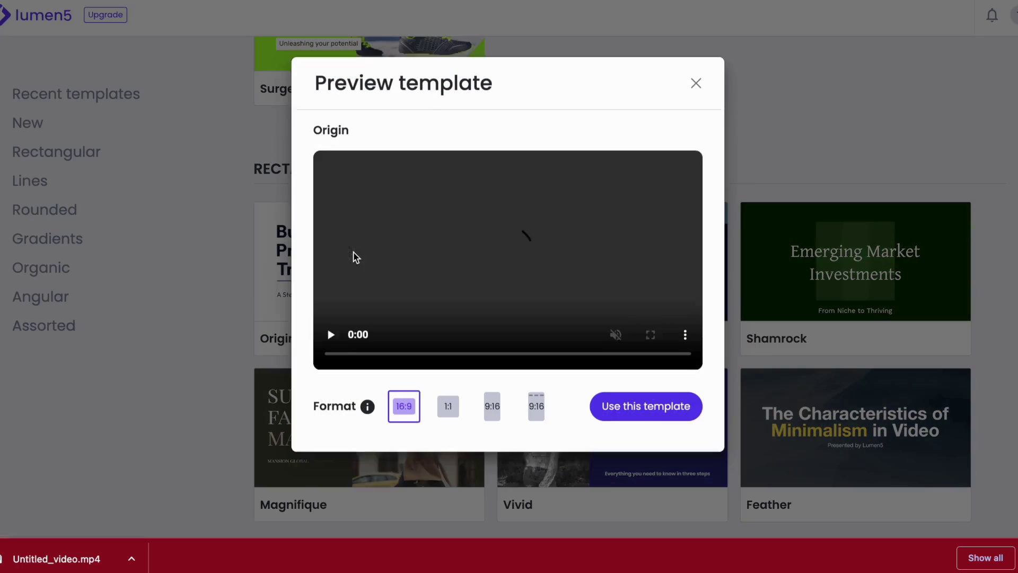
{"action": "left_click", "coordinate": [644, 416]}
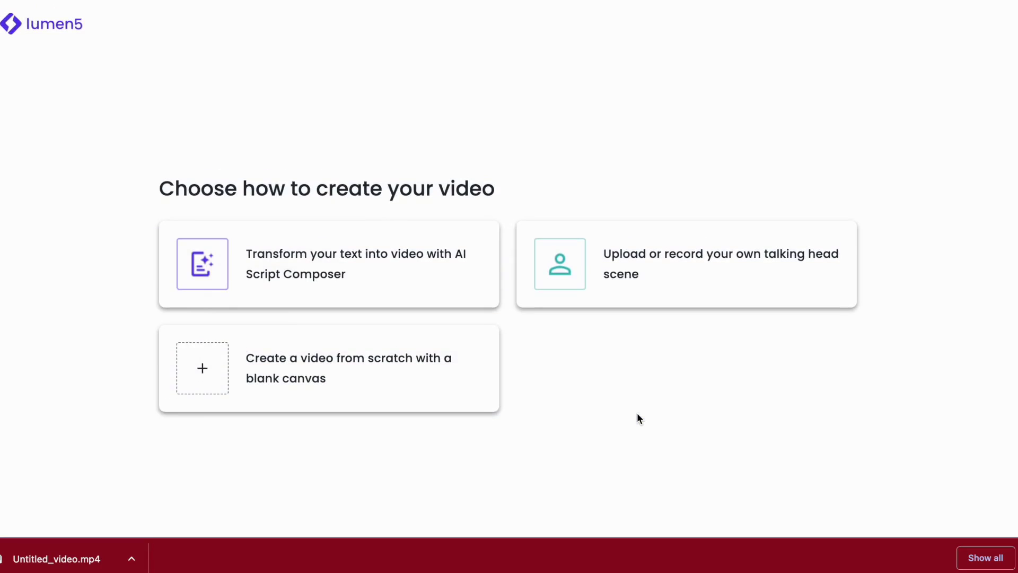
- Import the Lumen5 article by its pasted URL in AI Script Composer and continue with AI
{"action": "left_click", "coordinate": [341, 289]}
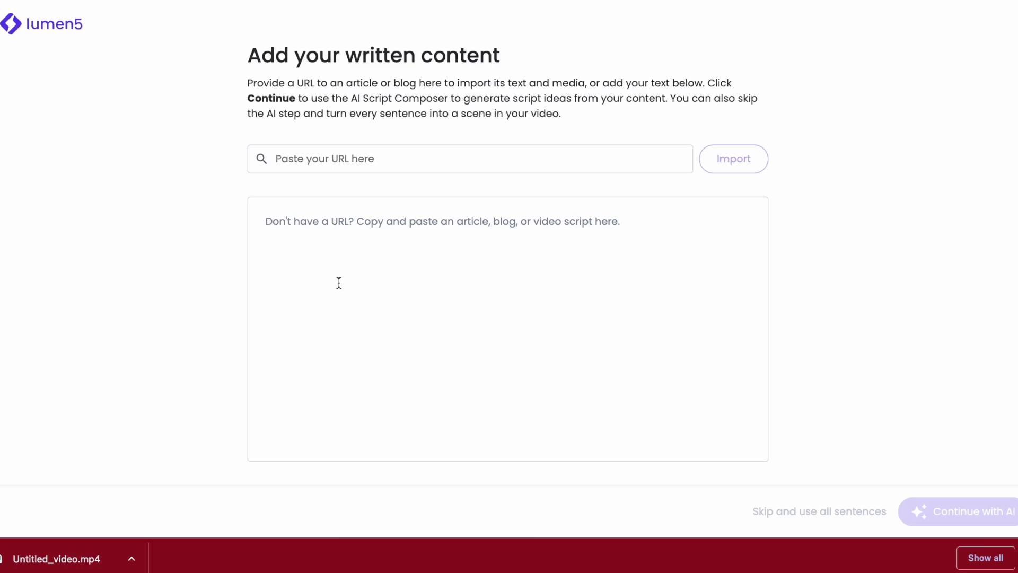
{"action": "left_click", "coordinate": [302, 158]}
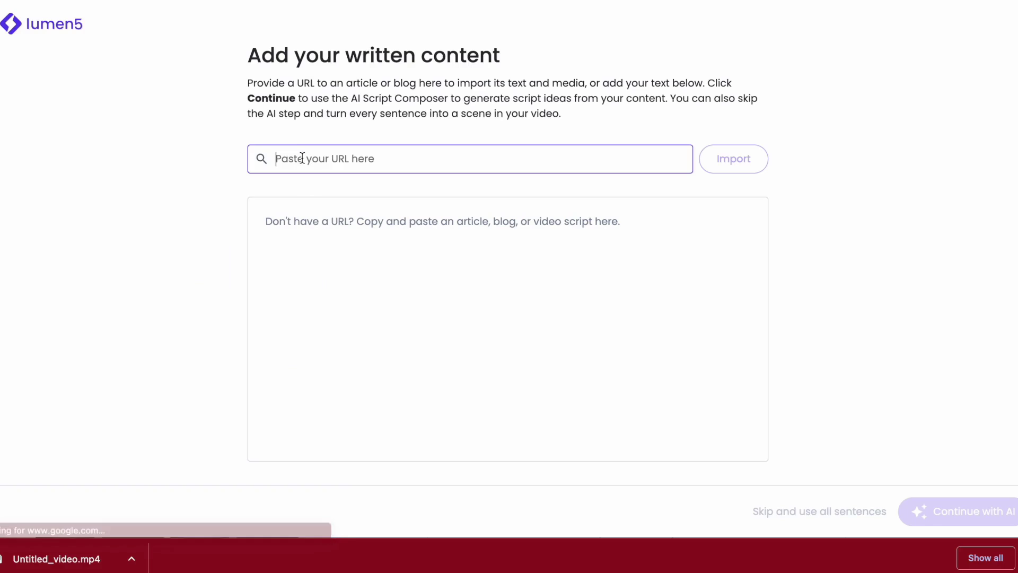
{"action": "key", "text": "ctrl+v"}
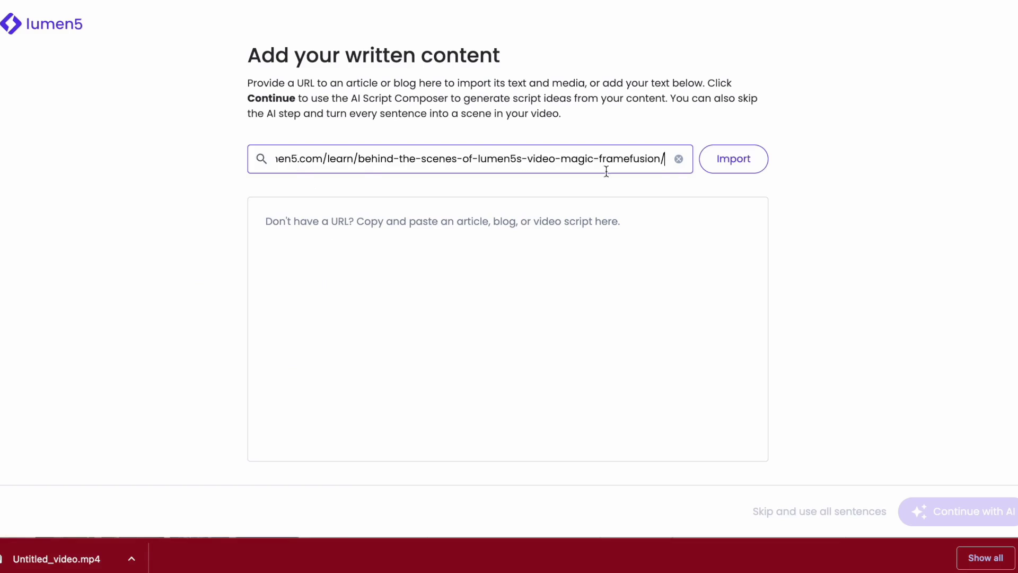
{"action": "left_click", "coordinate": [721, 160]}
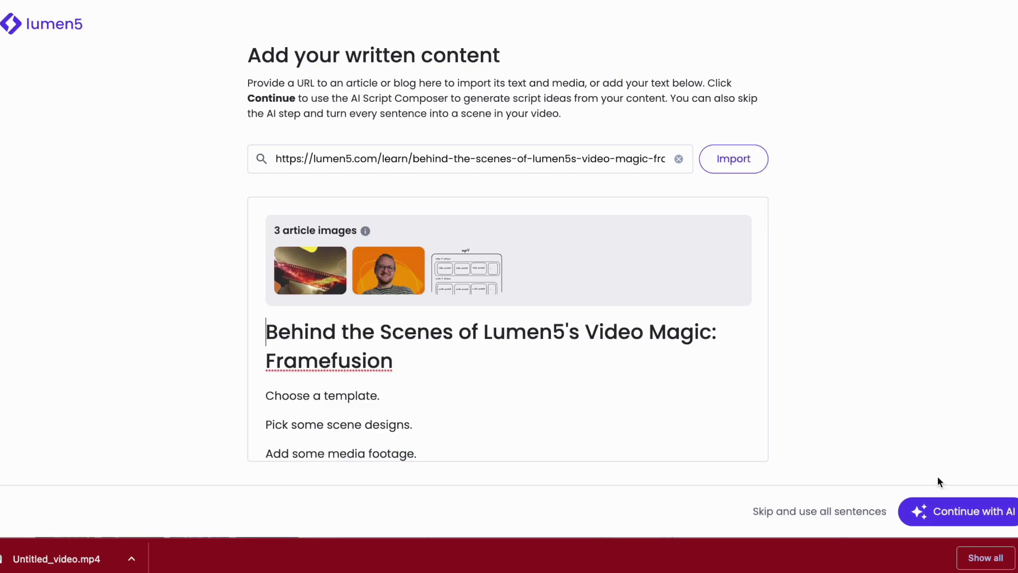
{"action": "left_click", "coordinate": [978, 510]}
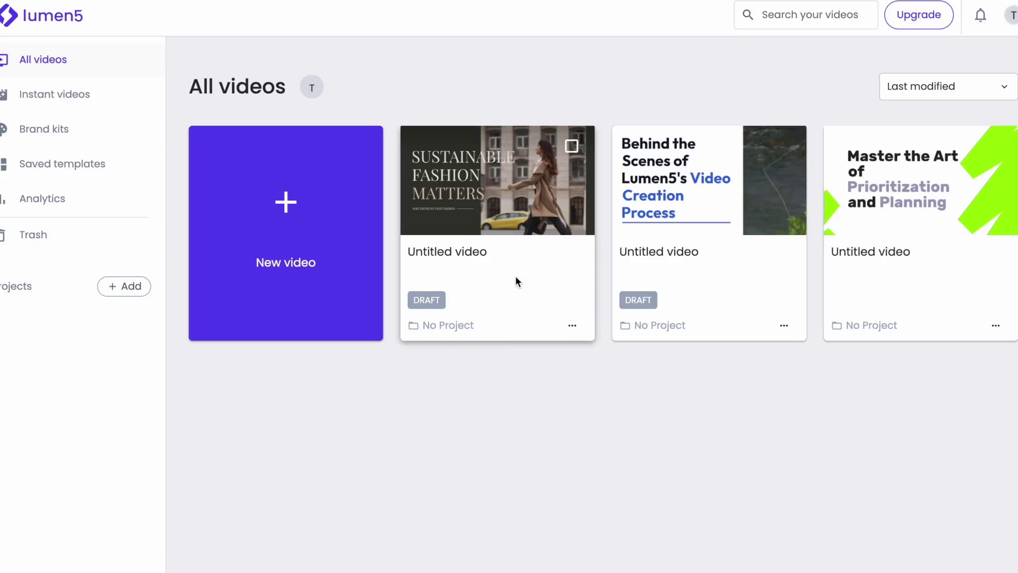
- Begin another Origin-template video from a talking head scene, then drag along its clip
{"action": "left_click", "coordinate": [287, 209]}
{"action": "scroll", "coordinate": [392, 405], "scroll_direction": "down", "scroll_amount": 7}
{"action": "left_click", "coordinate": [393, 405]}
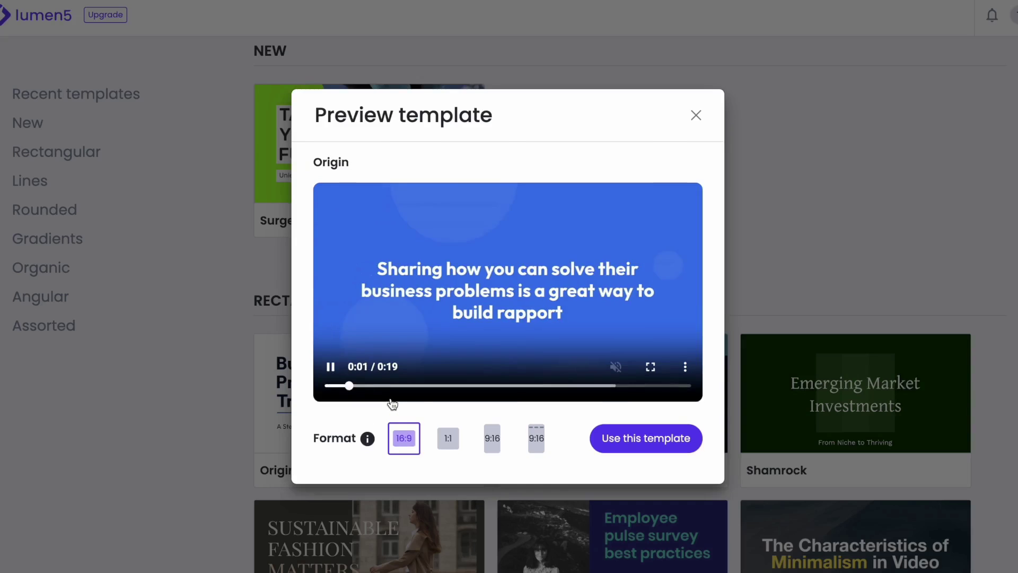
{"action": "left_click", "coordinate": [620, 438]}
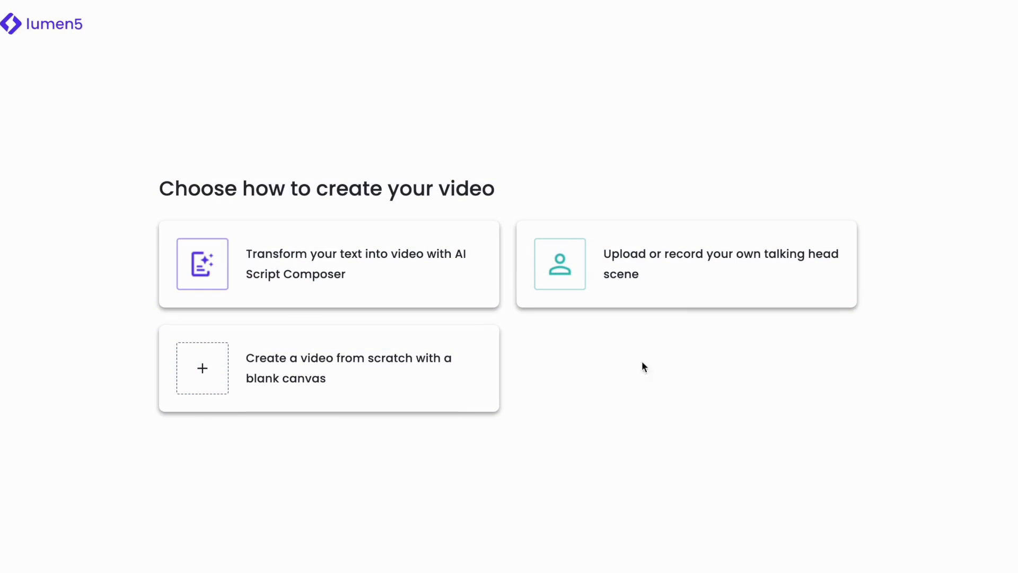
{"action": "left_click", "coordinate": [655, 279]}
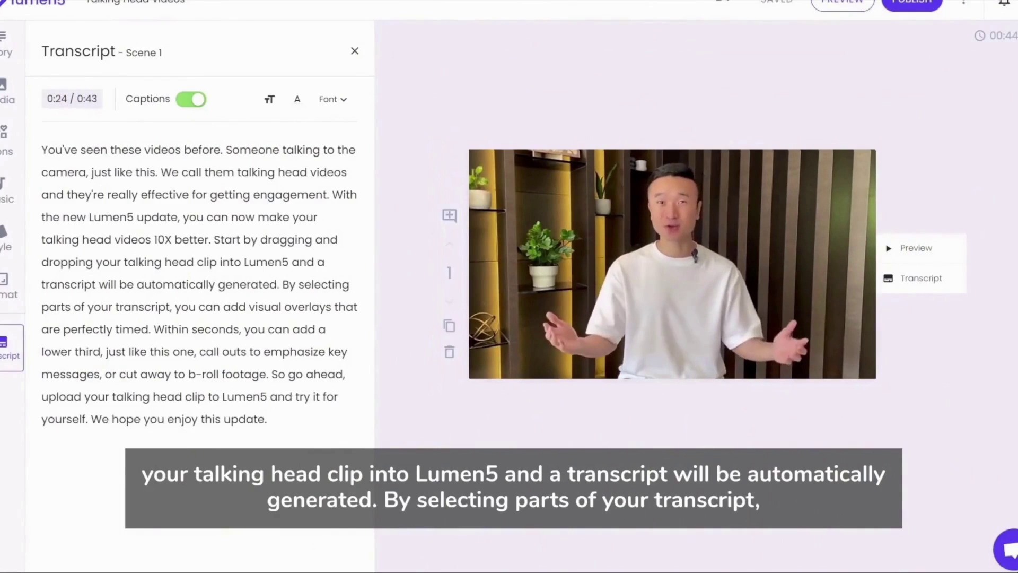
{"action": "left_click_drag", "start_coordinate": [180, 312], "coordinate": [333, 313]}
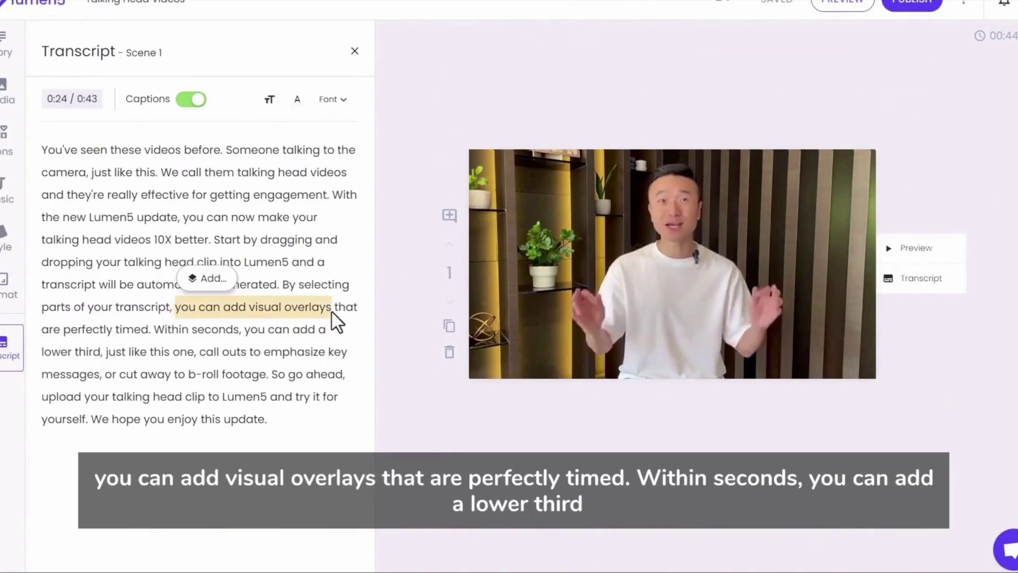